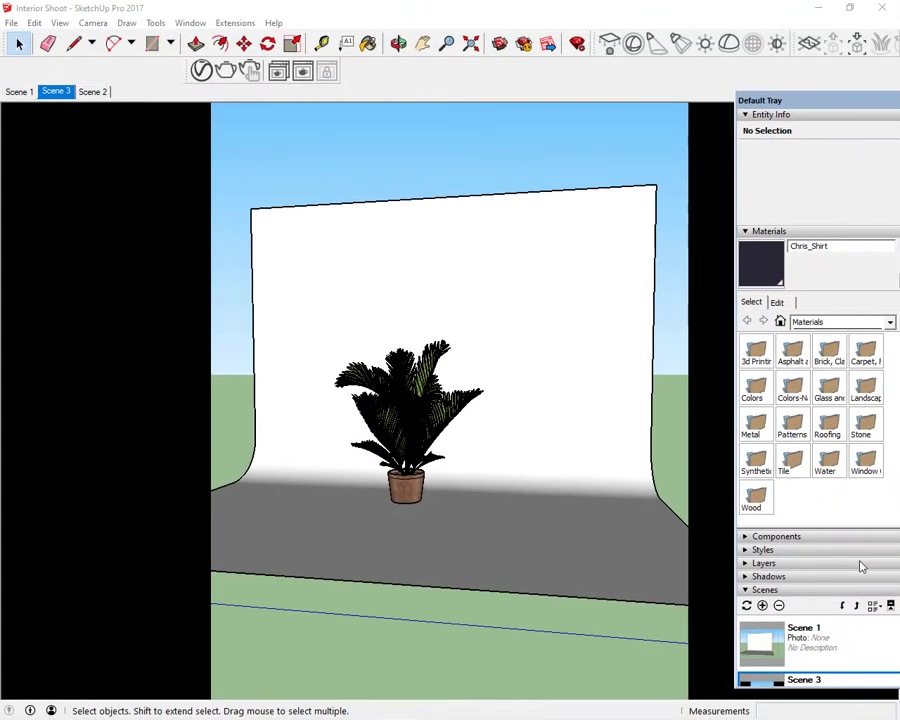
# - Run a V-Ray render of the potted plant studio scene
pyautogui.click(152, 43)
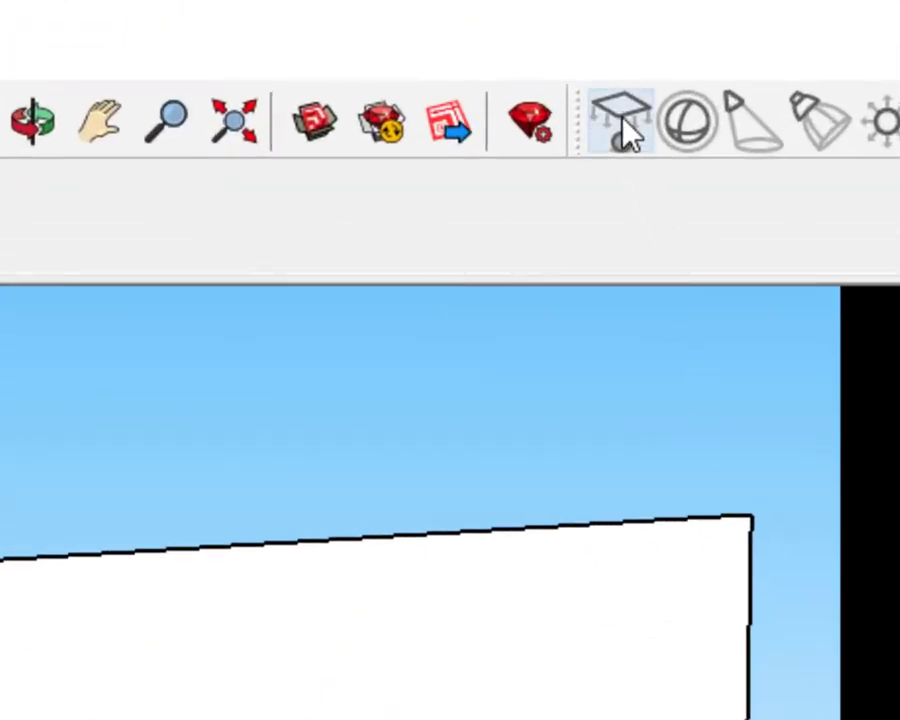
# - Draw a rectangle plane light on the floor and move it up to the top of the backdrop
pyautogui.click(622, 120)
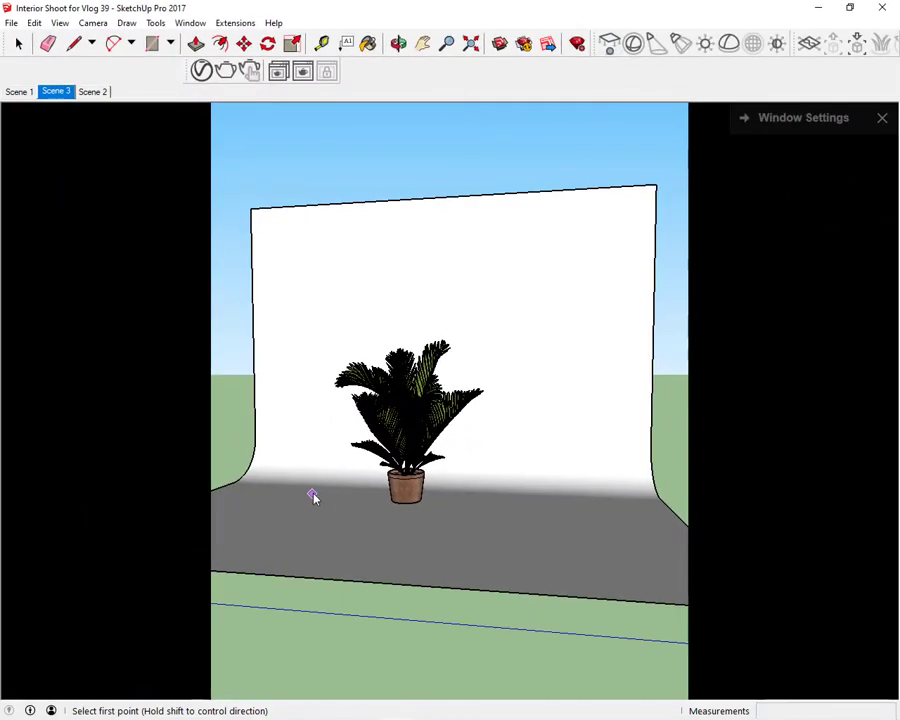
pyautogui.click(310, 493)
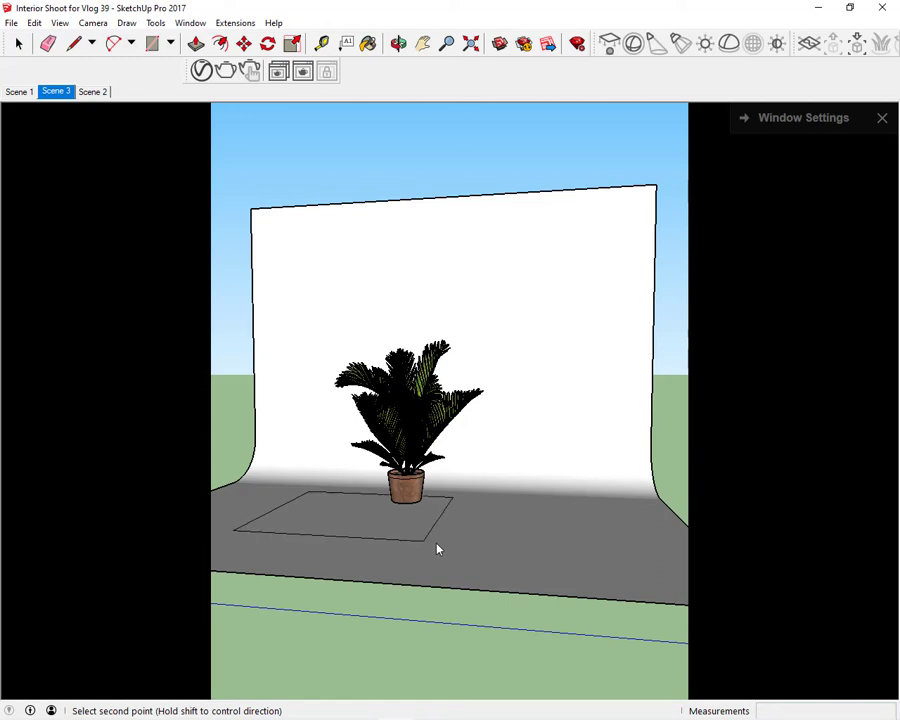
pyautogui.click(528, 543)
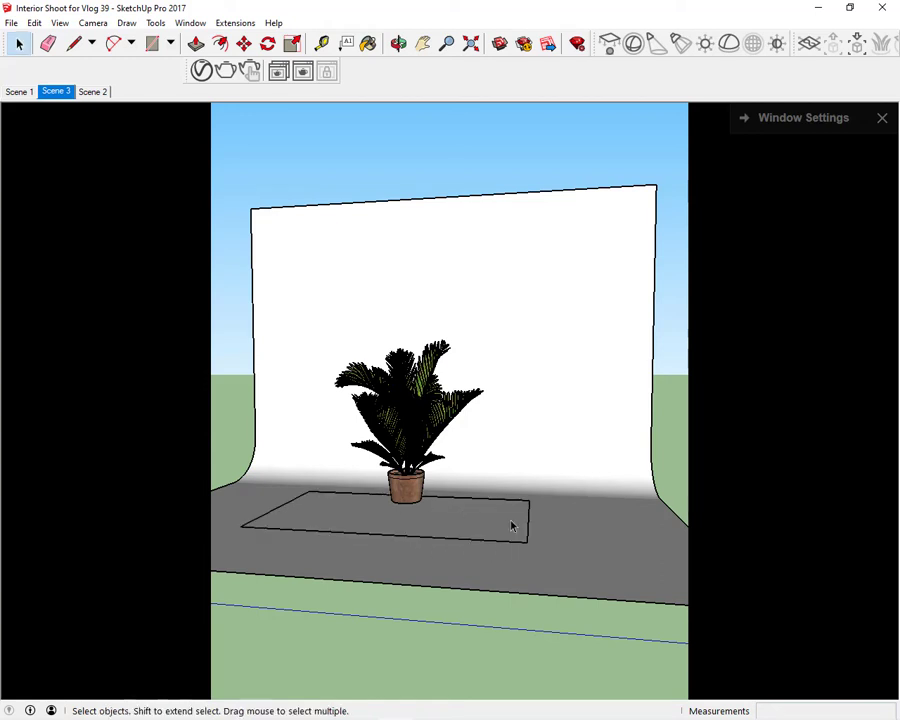
pyautogui.click(529, 530)
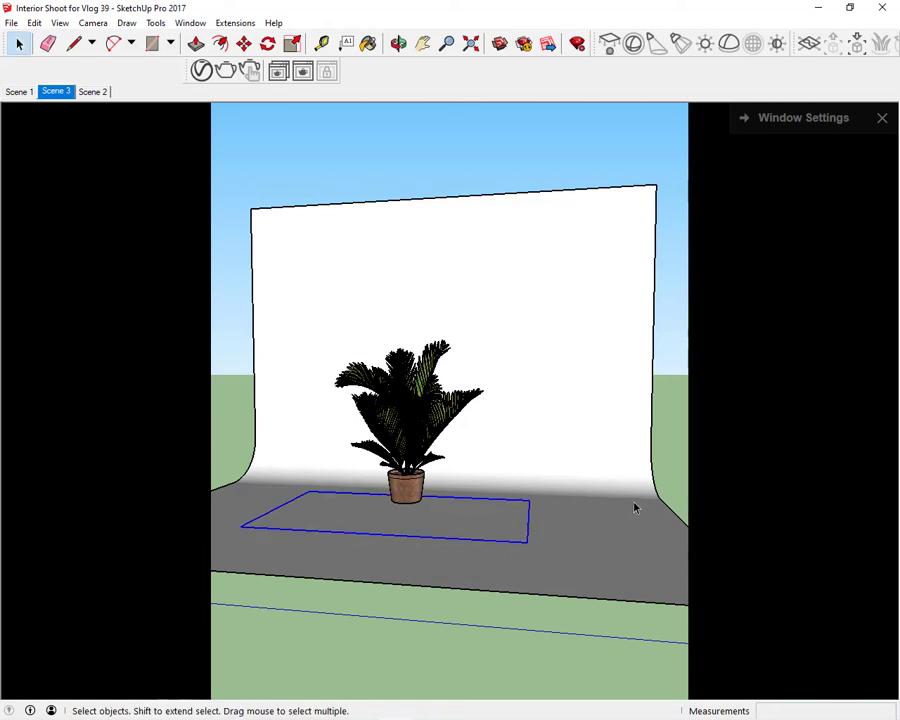
pyautogui.press('m')
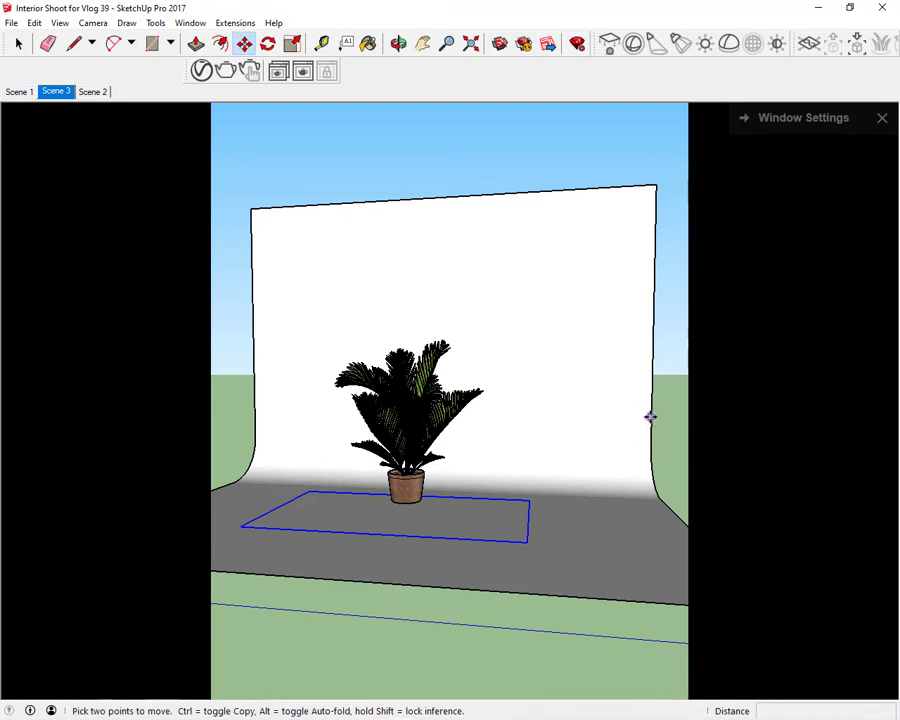
pyautogui.click(650, 417)
pyautogui.click(656, 188)
pyautogui.press('space')
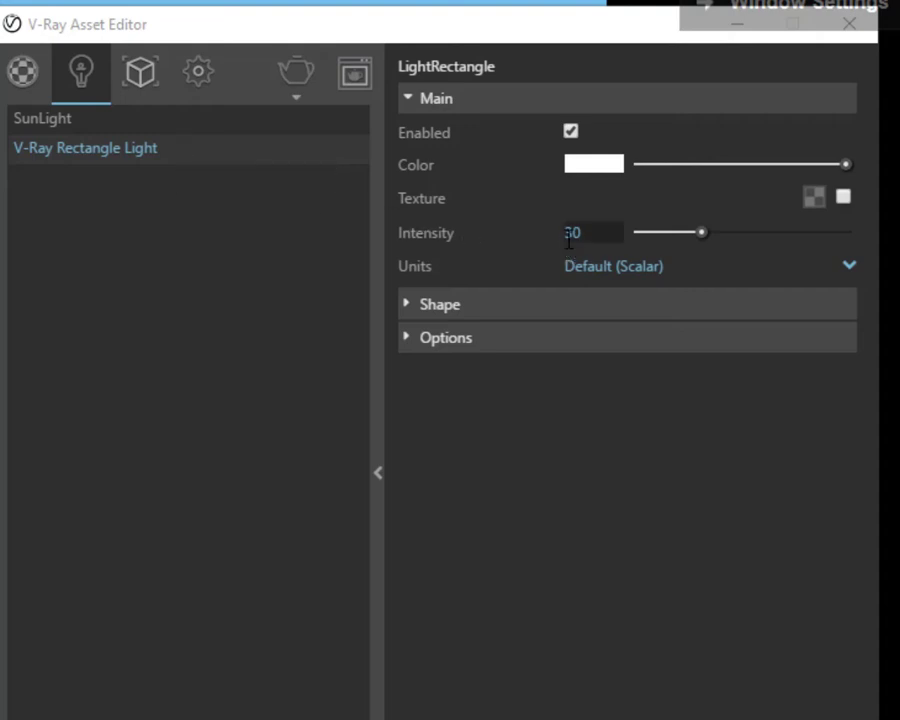
# - Test-render the scene lit only by the intensity-30 rectangle light
pyautogui.click(296, 98)
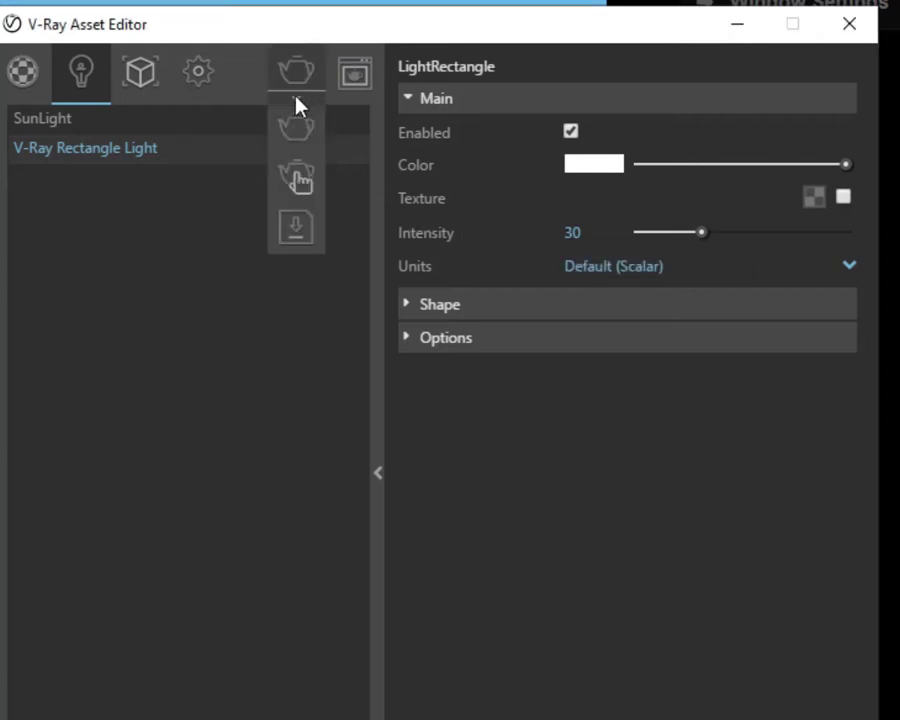
pyautogui.click(296, 135)
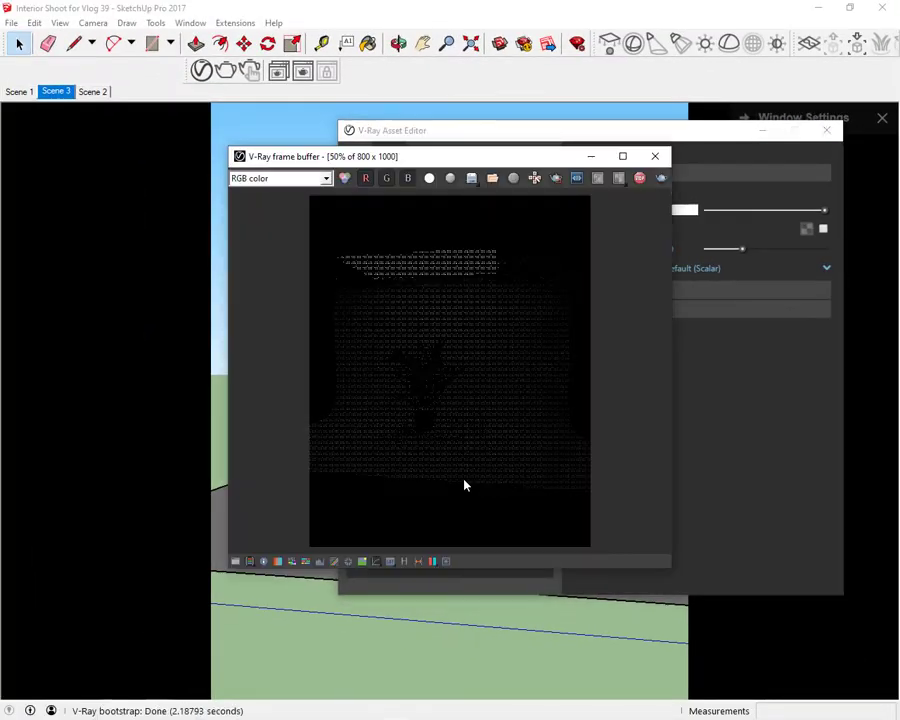
pyautogui.moveTo(565, 718)
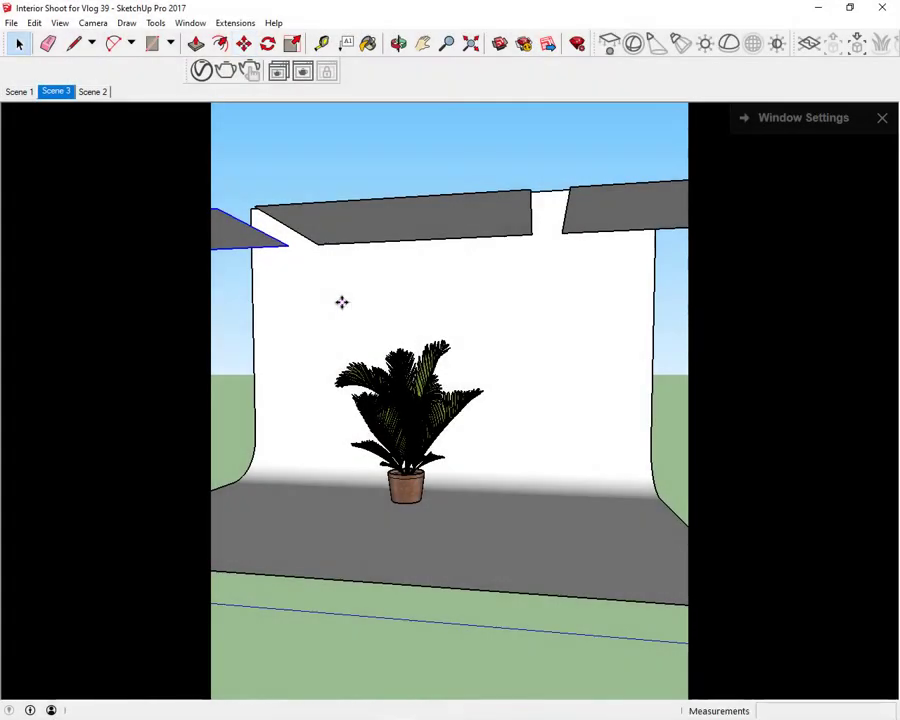
# - Make the top-right copy of the rectangle light unique
pyautogui.press('space')
pyautogui.rightClick(605, 215)
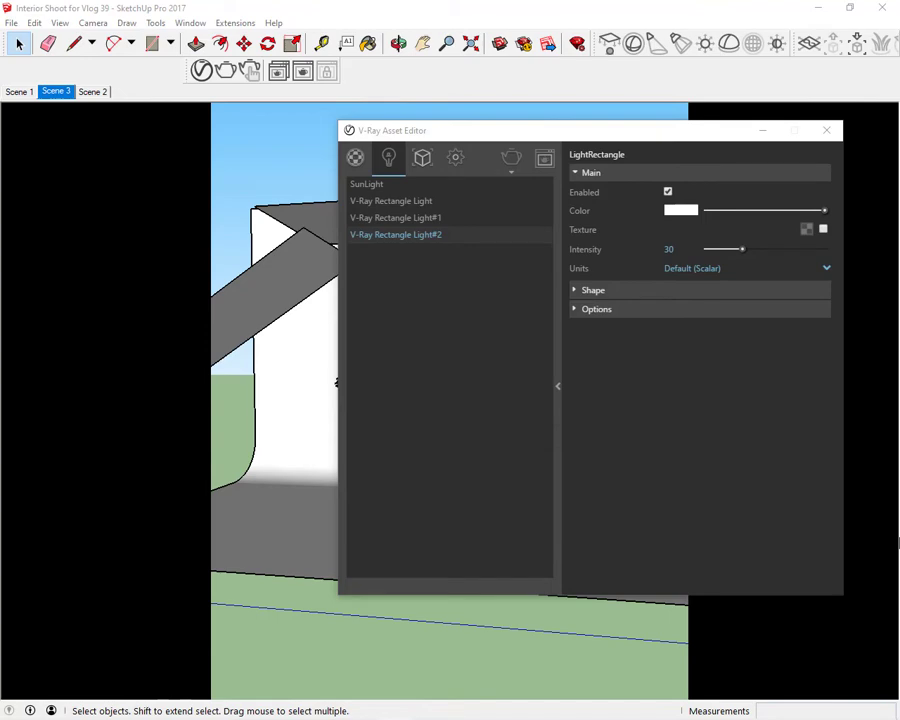
# - Switch the rectangle lights to lumens: main light 1500, Rectangle Light#1 500
pyautogui.click(434, 203)
pyautogui.click(876, 244)
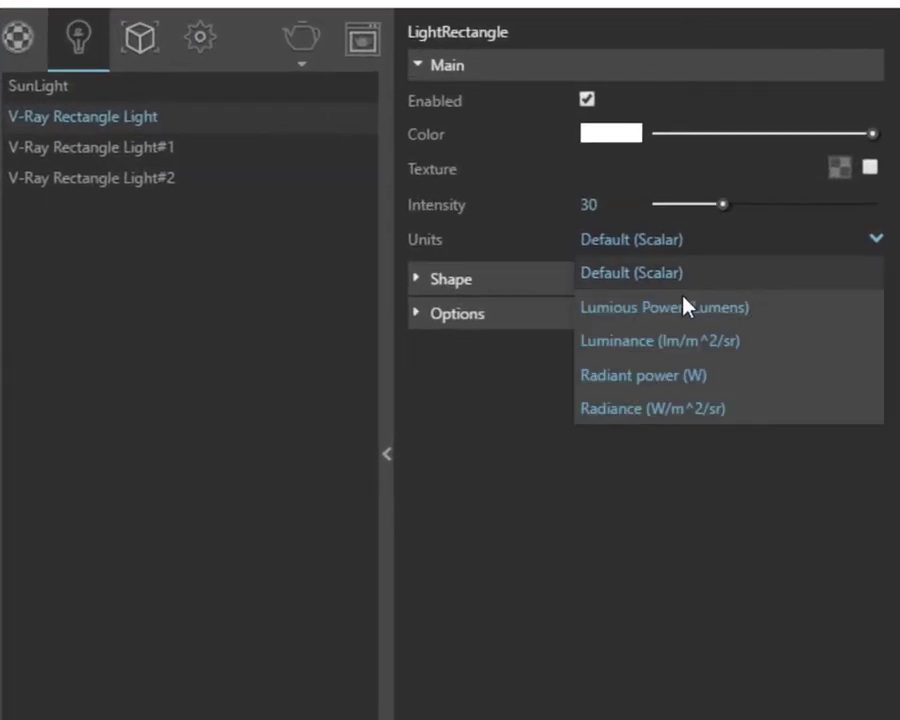
pyautogui.click(673, 317)
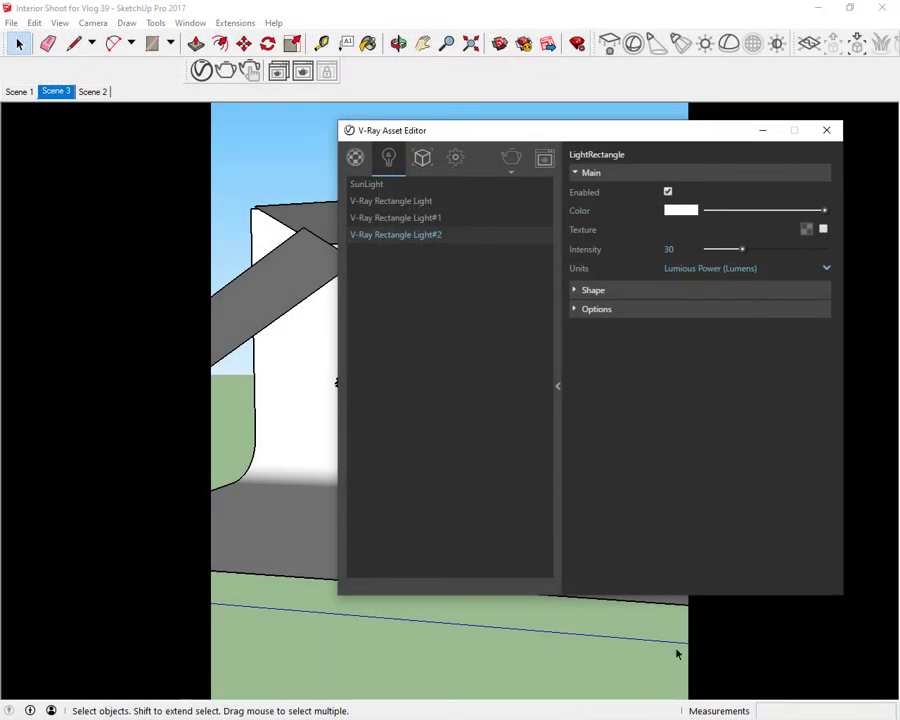
pyautogui.moveTo(565, 715)
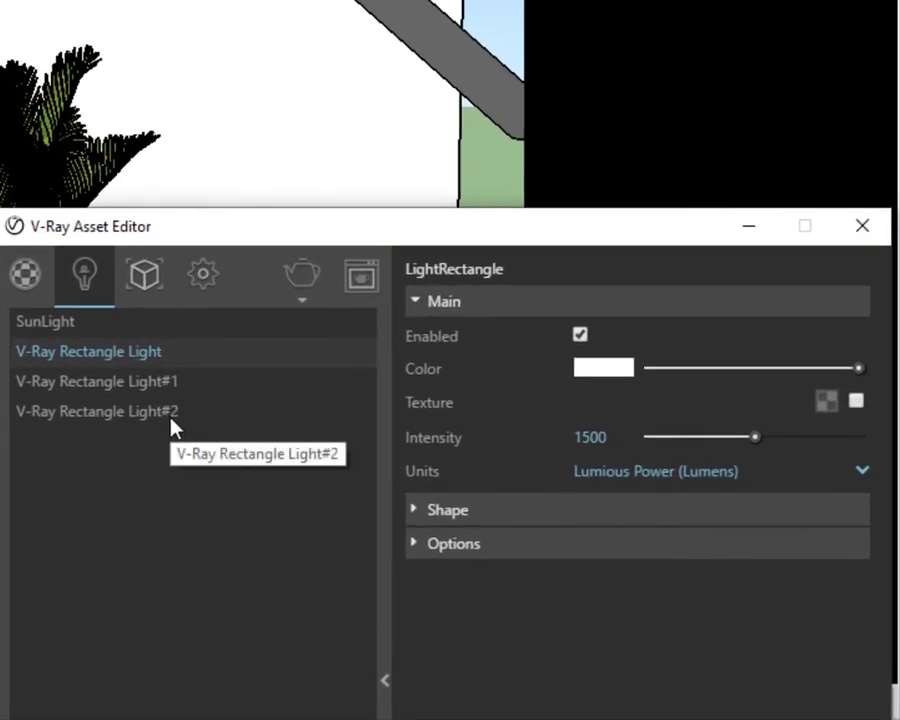
pyautogui.click(166, 387)
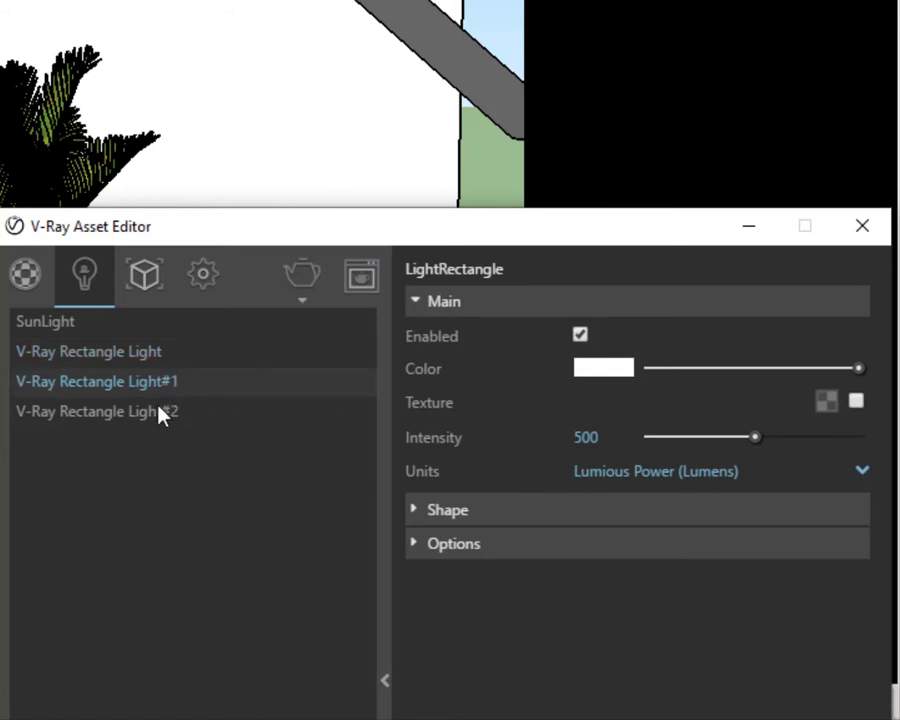
pyautogui.click(155, 420)
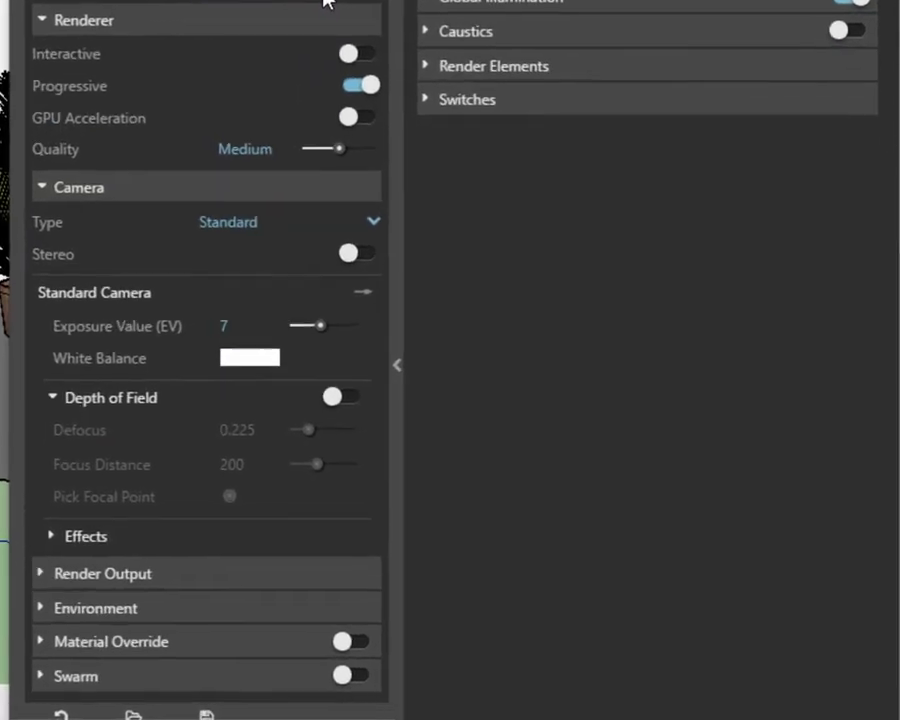
# - Render the studio at exposure value 7 and maximize the frame buffer
pyautogui.click(297, 2)
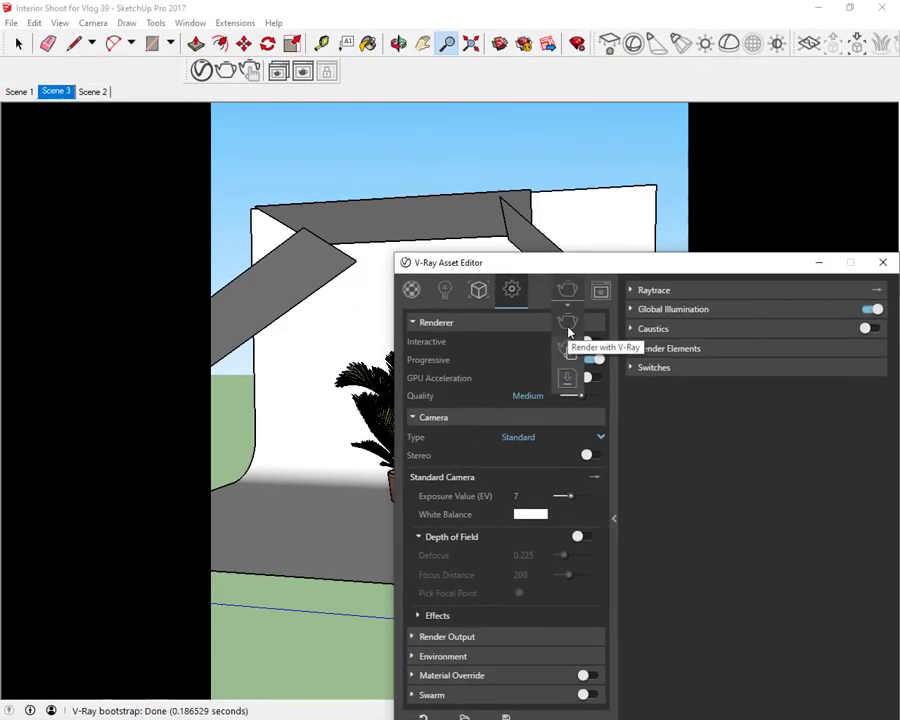
pyautogui.click(487, 236)
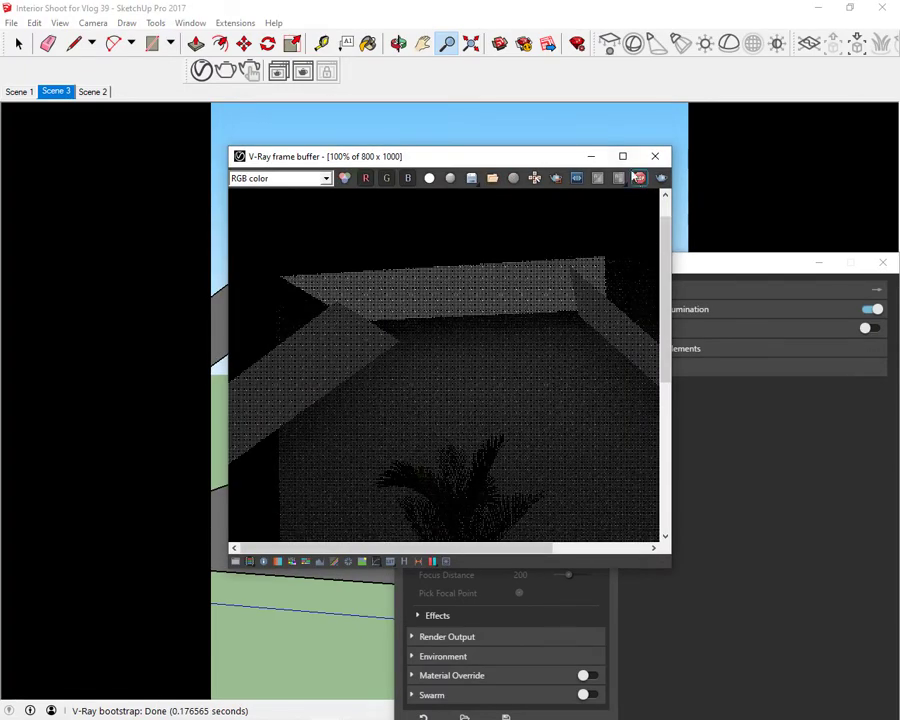
pyautogui.click(623, 157)
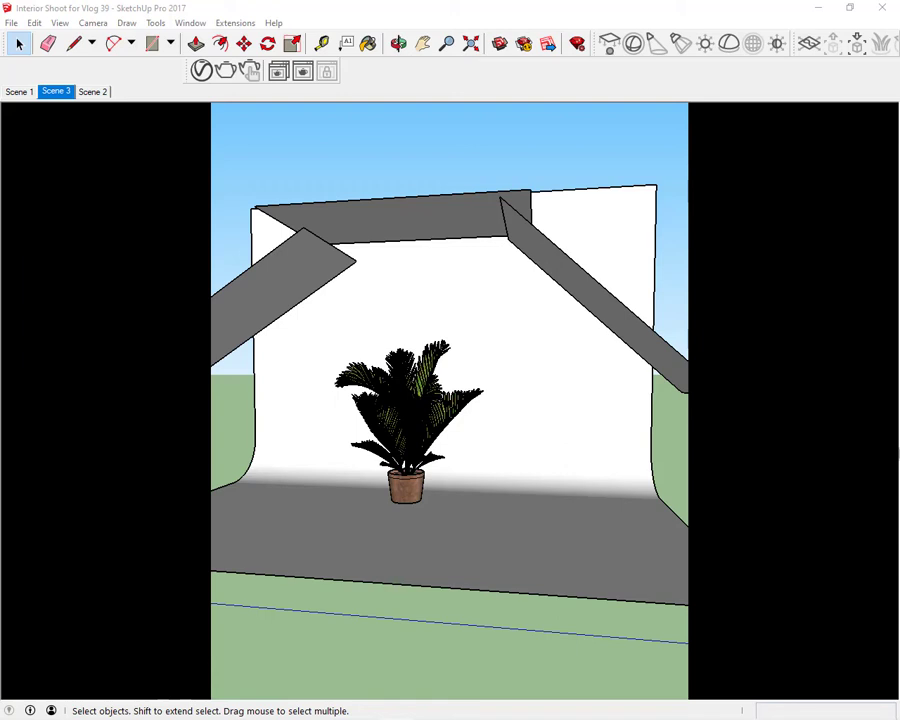
# - Set a 20° field of view framing the palm closely, then bring up the Scene 3 tab options
pyautogui.write('z')
pyautogui.write('20')
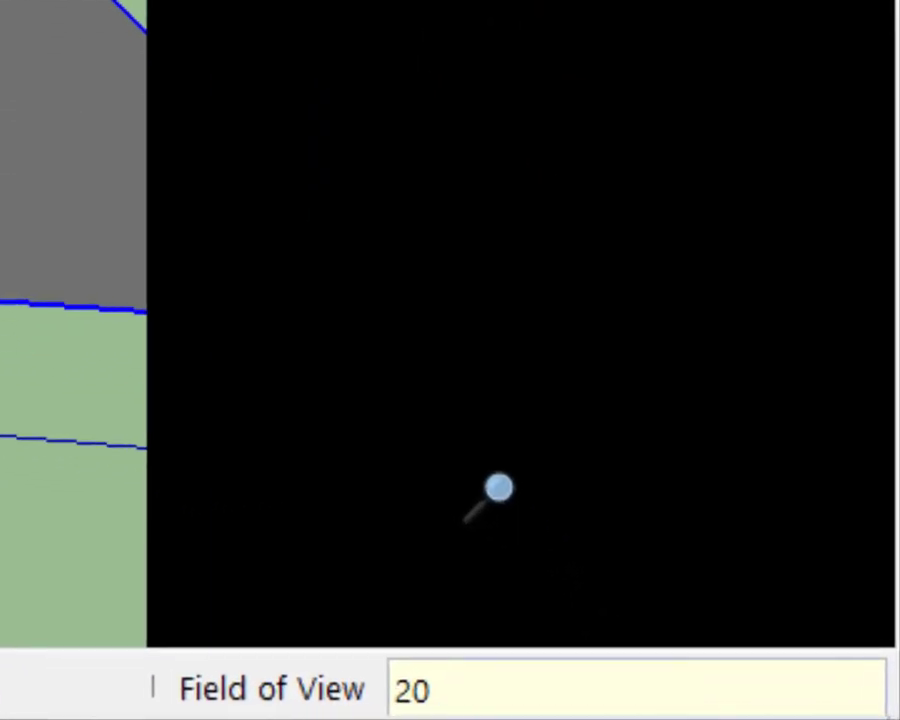
pyautogui.press('Return')
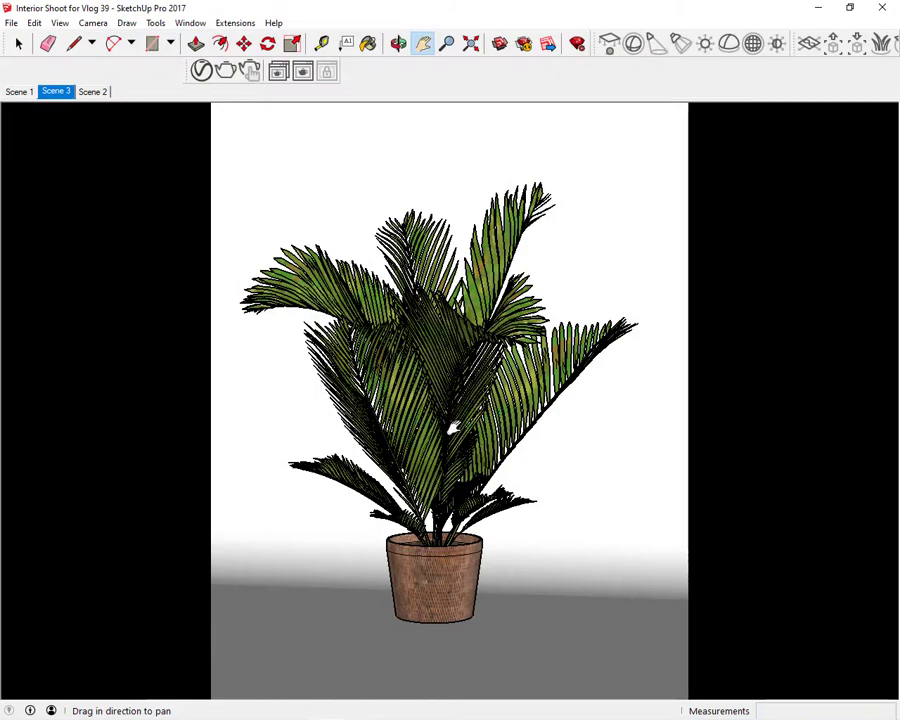
pyautogui.rightClick(56, 92)
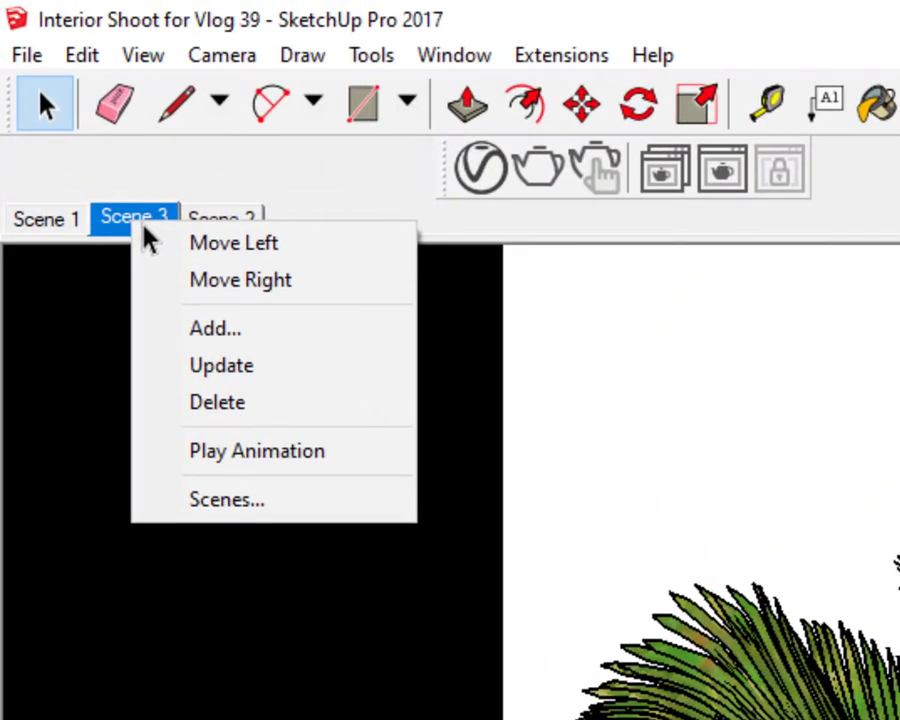
# - Add Scene 4 from the current view and test-render it in a maximized frame buffer
pyautogui.click(213, 334)
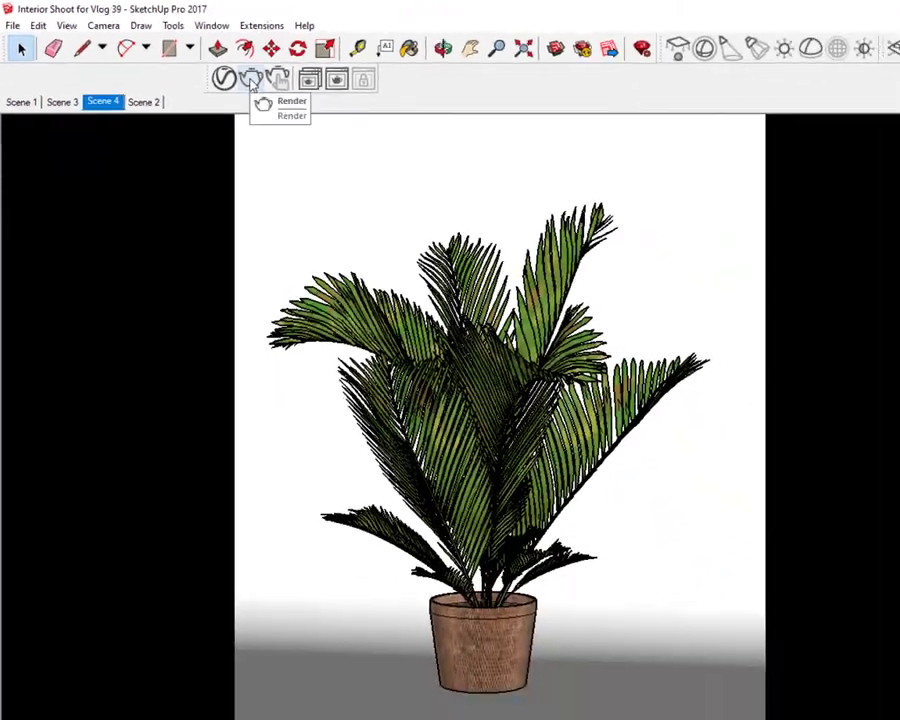
pyautogui.click(251, 80)
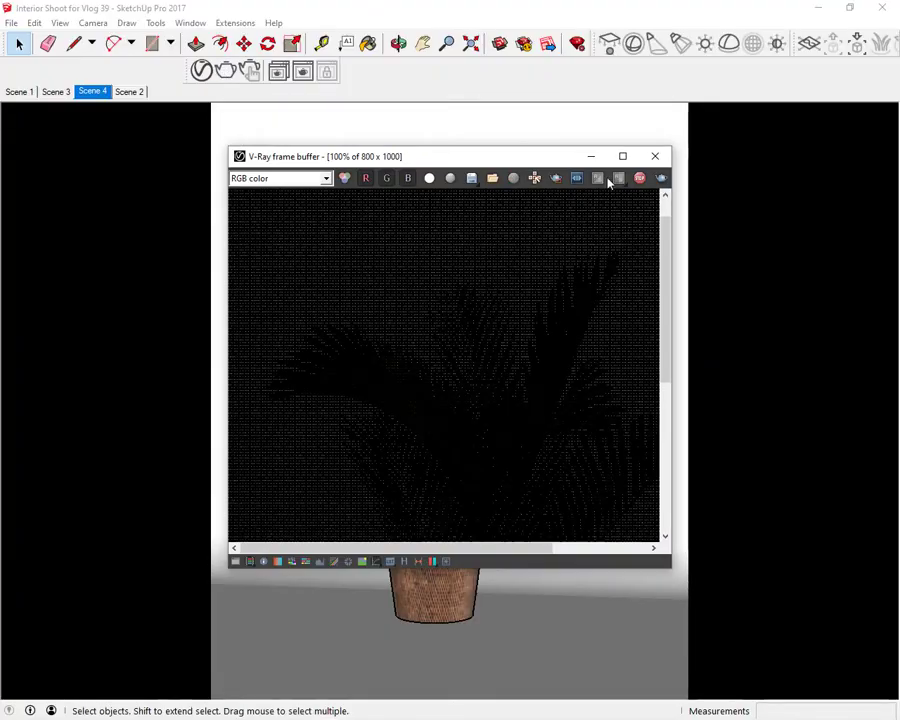
pyautogui.click(621, 156)
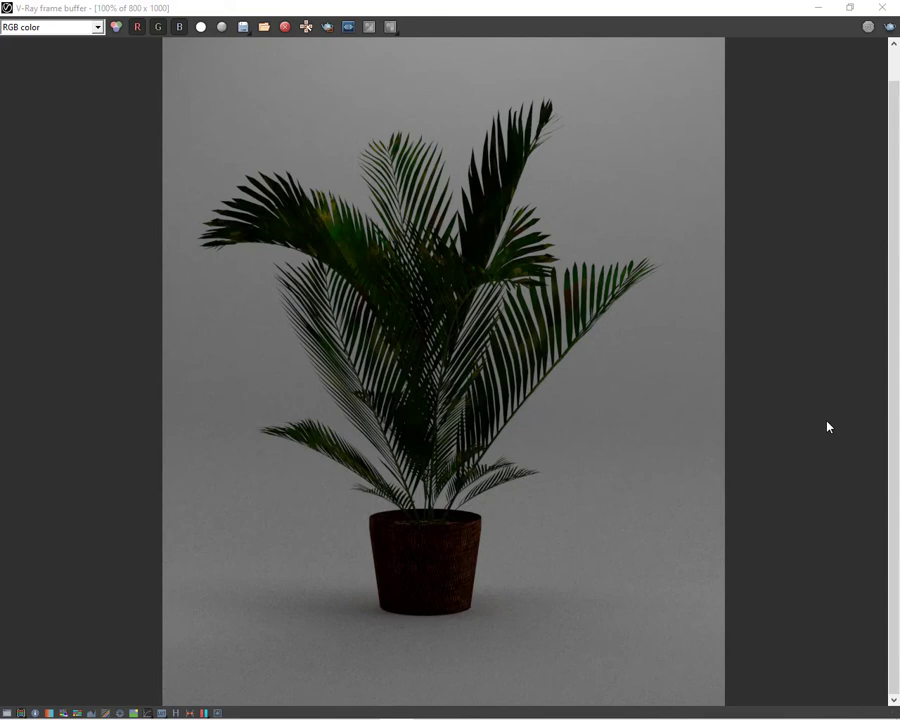
pyautogui.hotkey('alt', 'Tab')
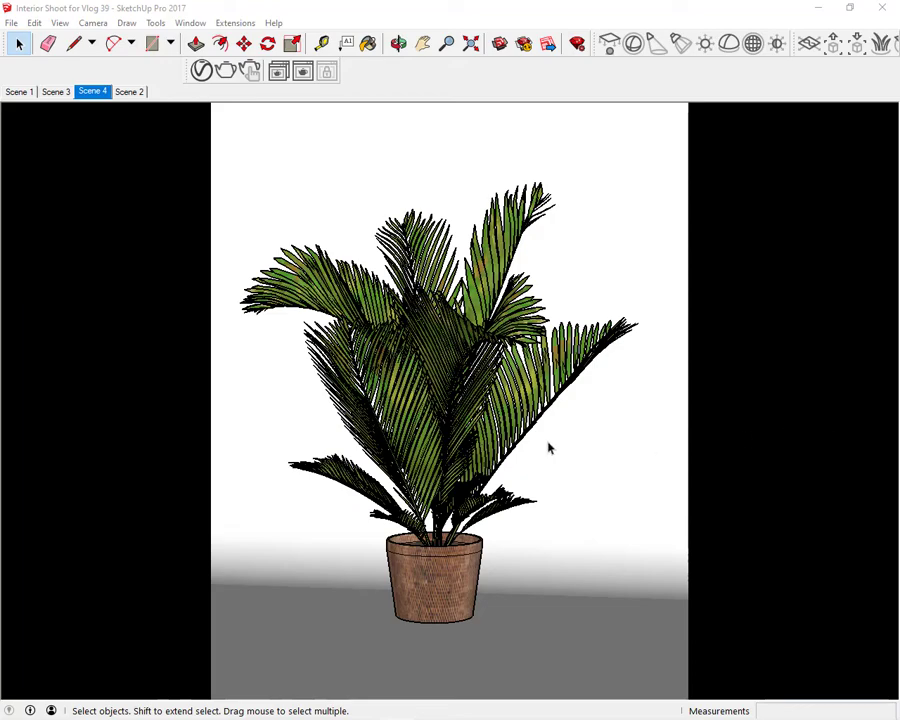
# - Select the whole model and move it by 1/4
pyautogui.hotkey('ctrl', 'a')
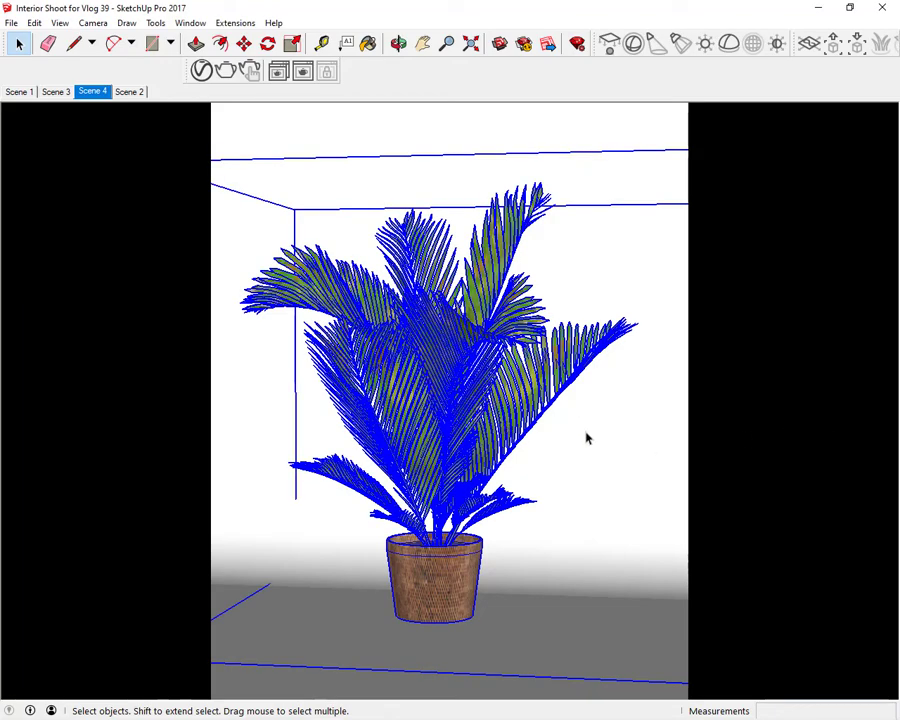
pyautogui.press('m')
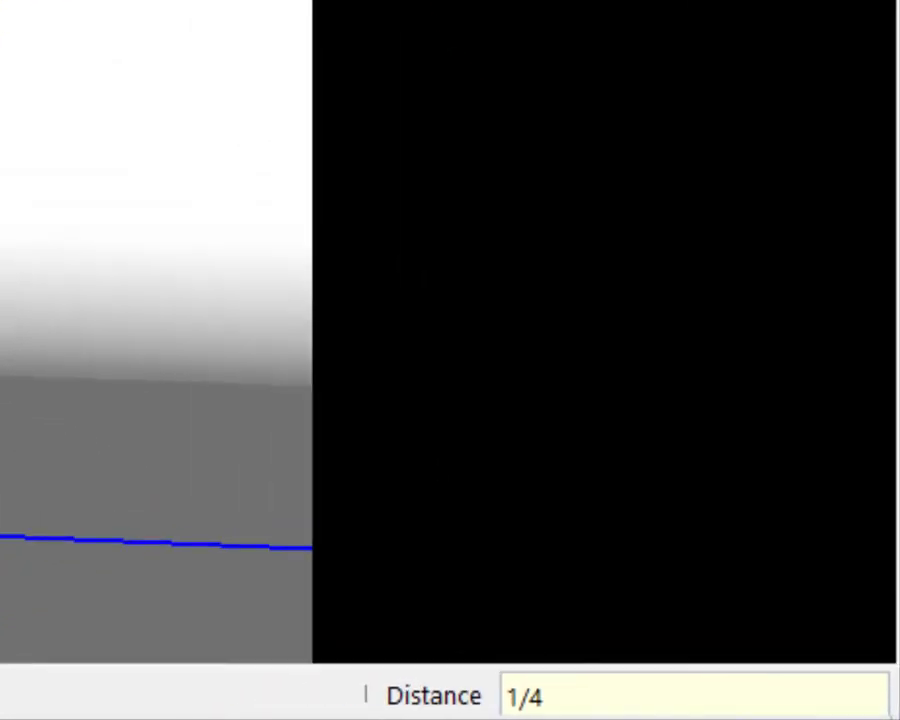
pyautogui.press('Return')
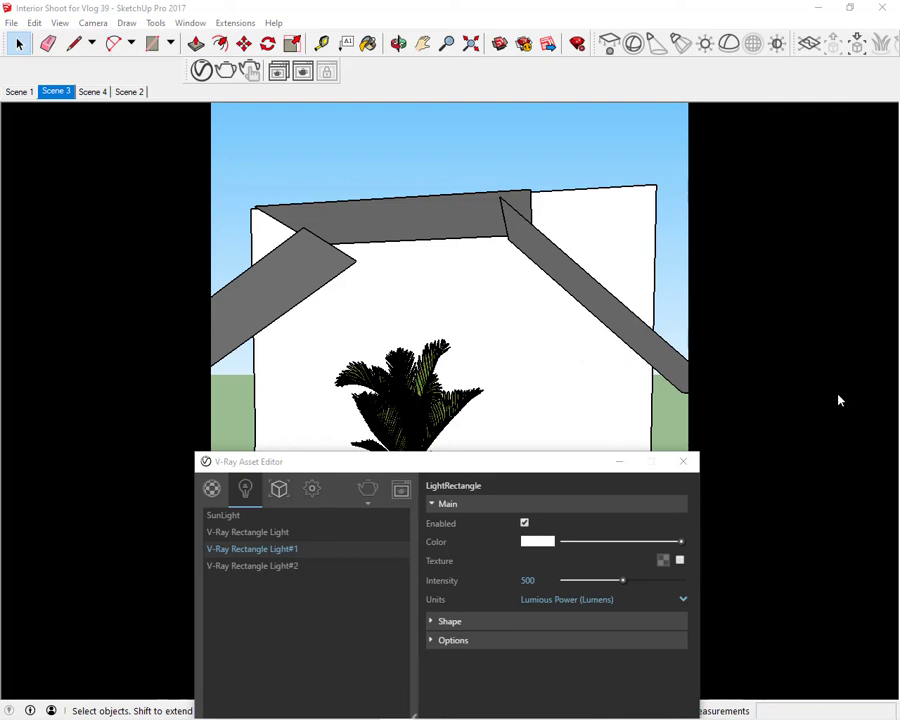
# - Color the left light, V-Ray Rectangle Light#2, red
pyautogui.click(529, 365)
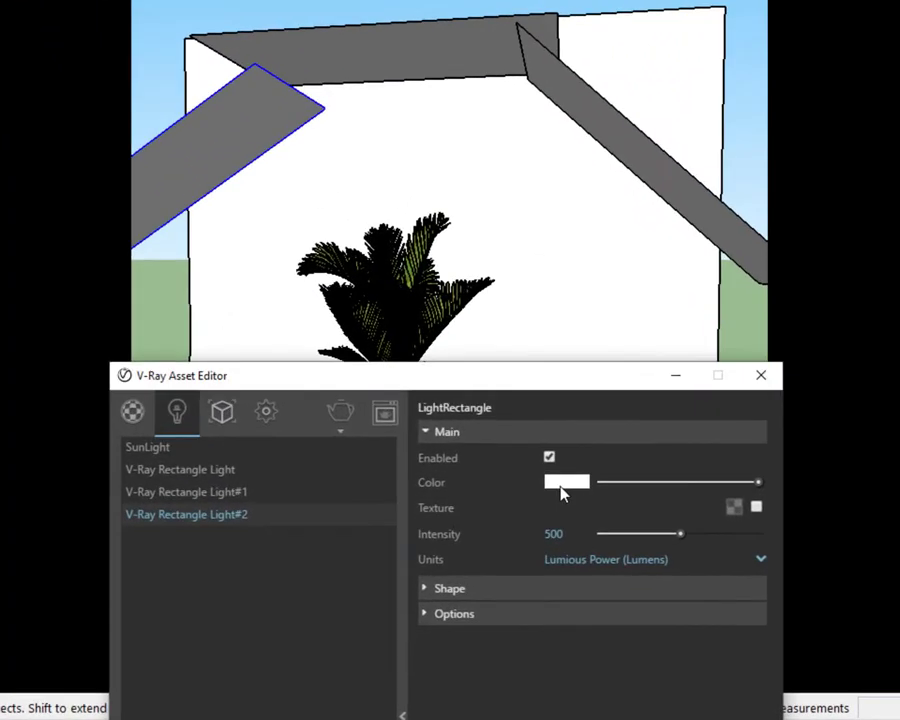
pyautogui.click(562, 484)
pyautogui.click(135, 476)
pyautogui.click(143, 681)
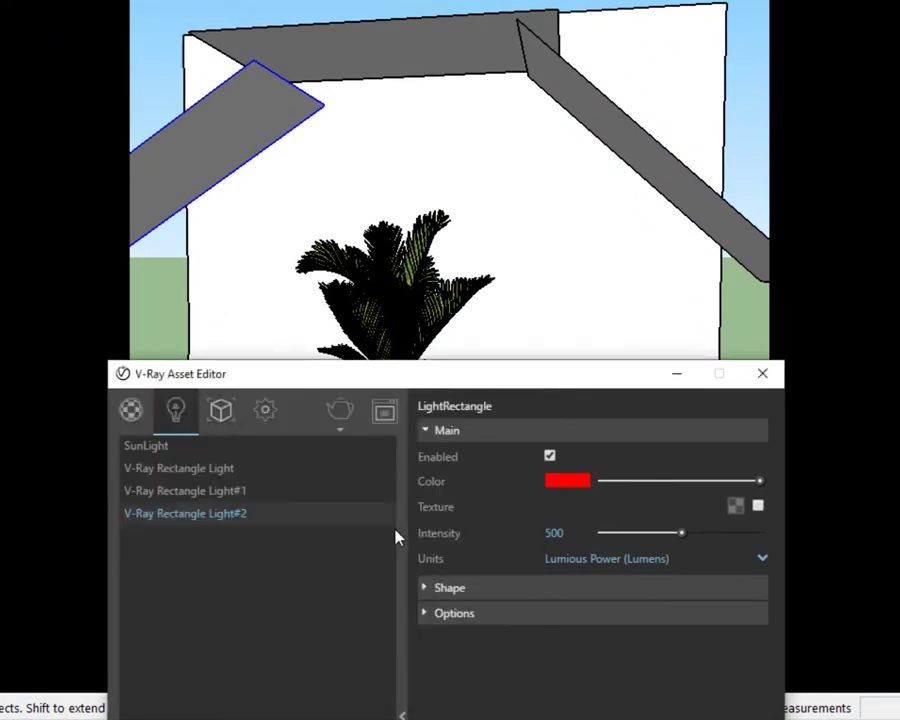
# - Color the right light, V-Ray Rectangle Light#1, yellow
pyautogui.click(657, 181)
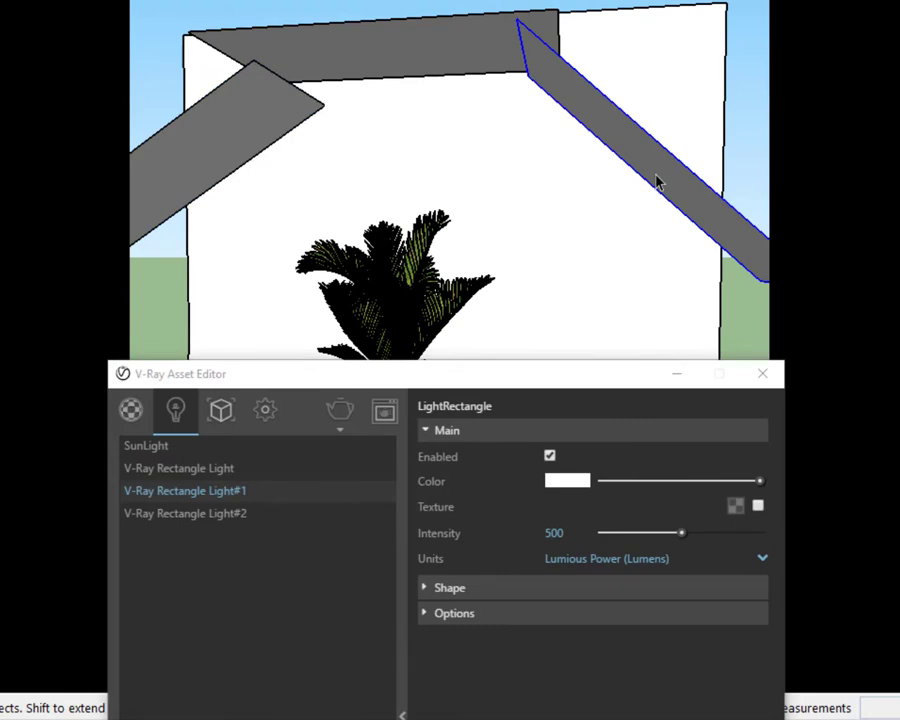
pyautogui.click(556, 483)
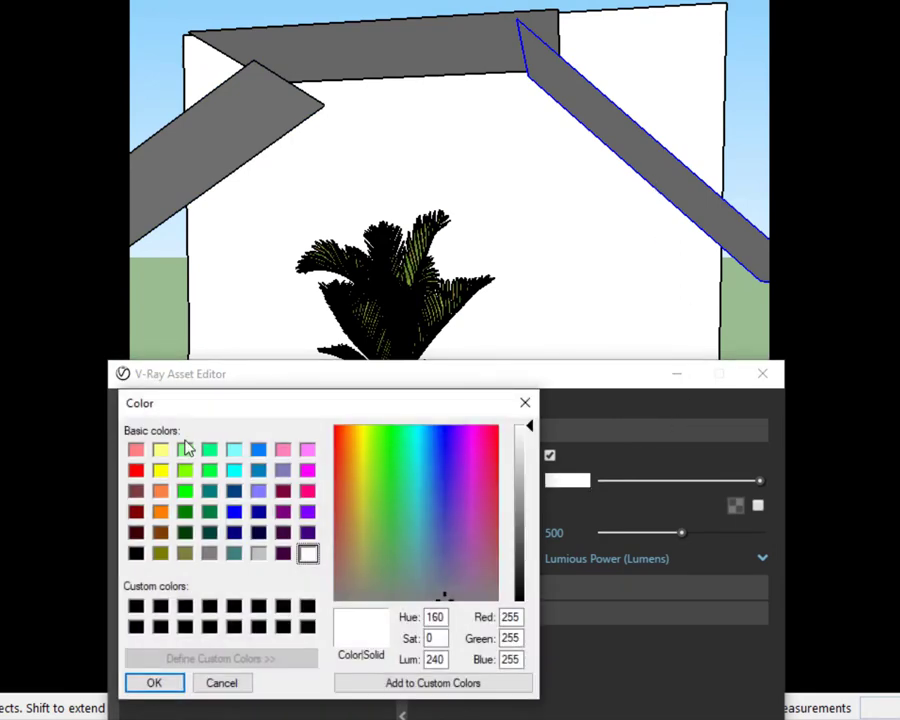
pyautogui.click(161, 470)
pyautogui.click(154, 682)
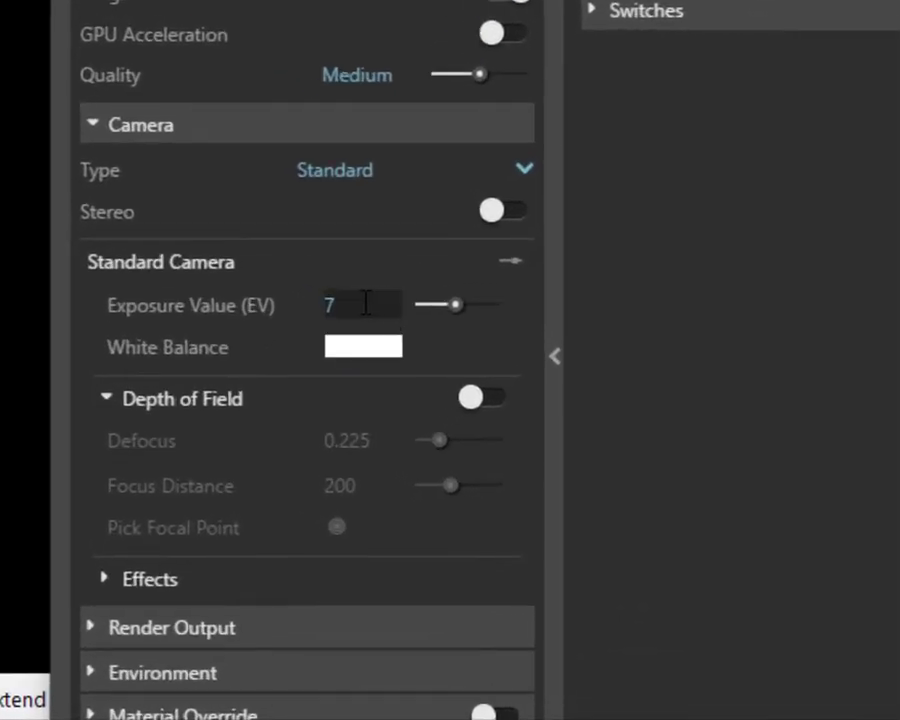
# - Lower the camera exposure value from 7 to 6
pyautogui.doubleClick(362, 303)
pyautogui.write('6')
pyautogui.press('Return')
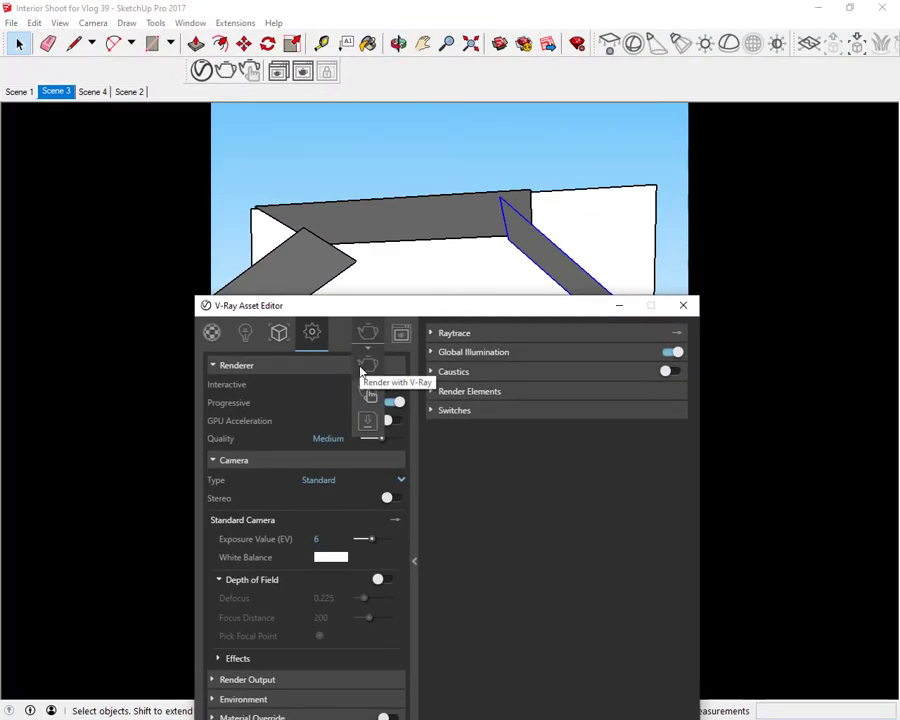
# - Render Scene 4 in V-Ray and maximize the frame buffer
pyautogui.click(92, 92)
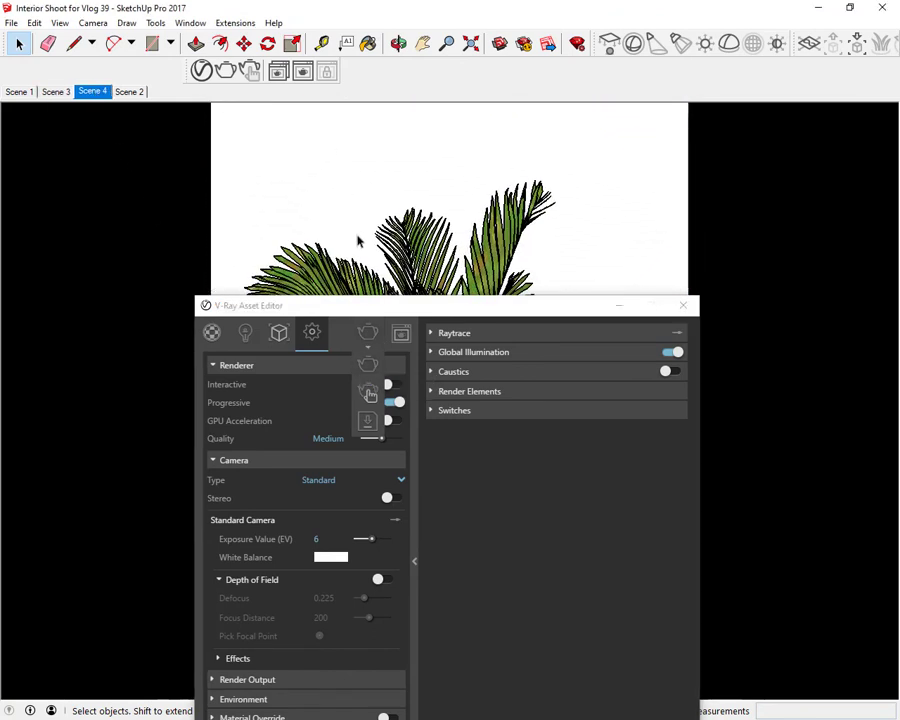
pyautogui.click(369, 358)
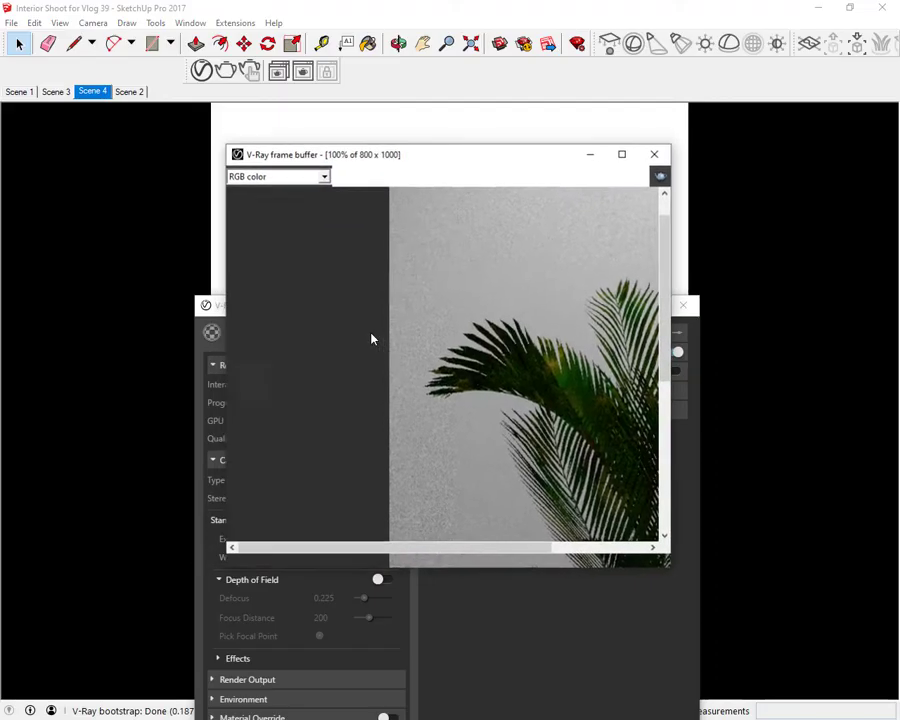
pyautogui.click(622, 156)
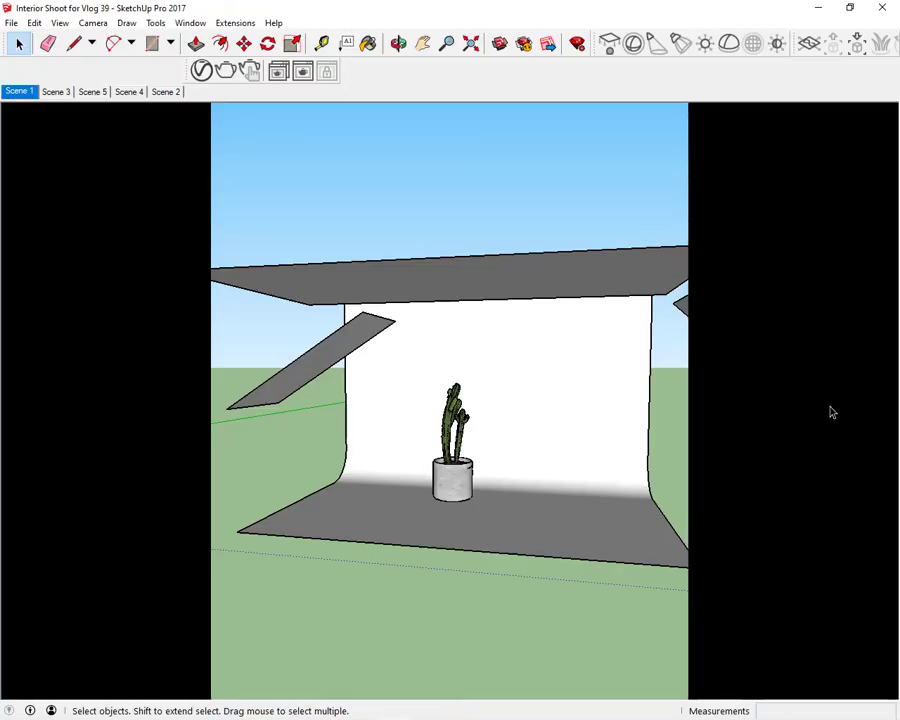
# - Render Scene 5's potted cactus close-up in the V-Ray frame buffer
pyautogui.click(92, 91)
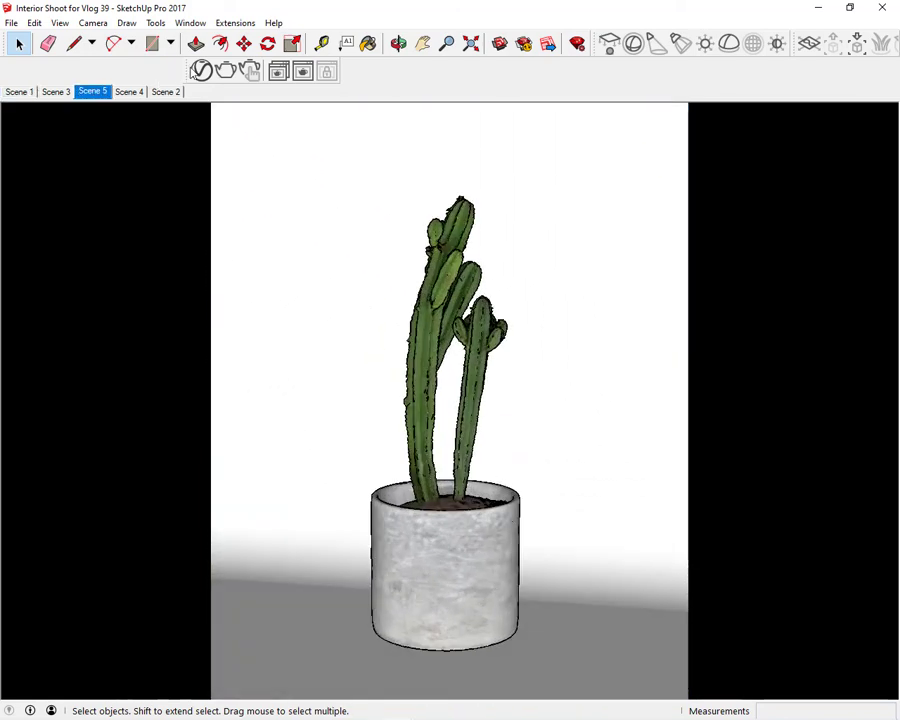
pyautogui.click(225, 70)
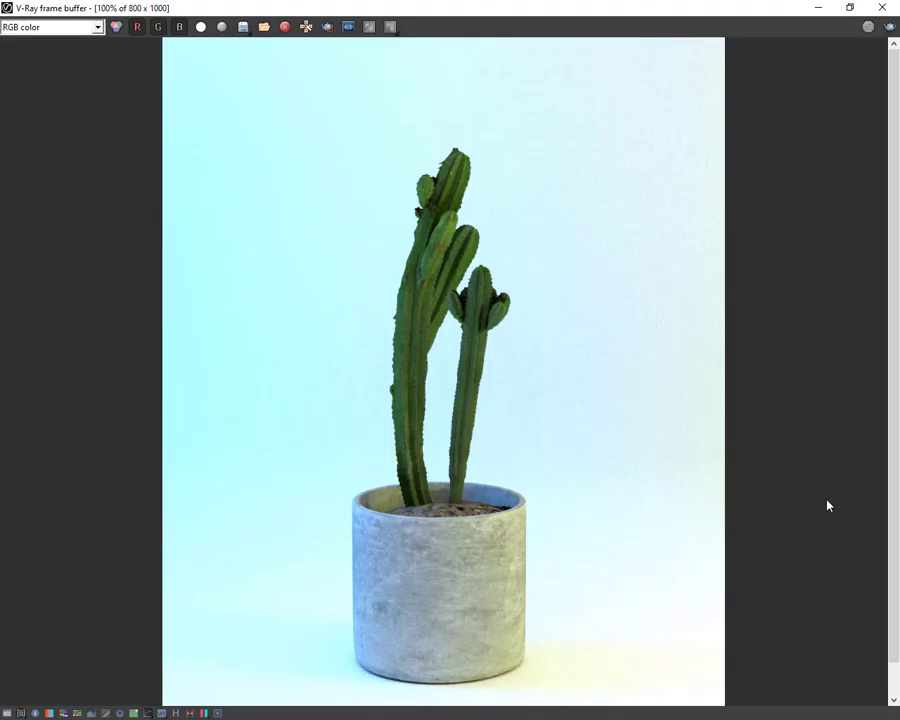